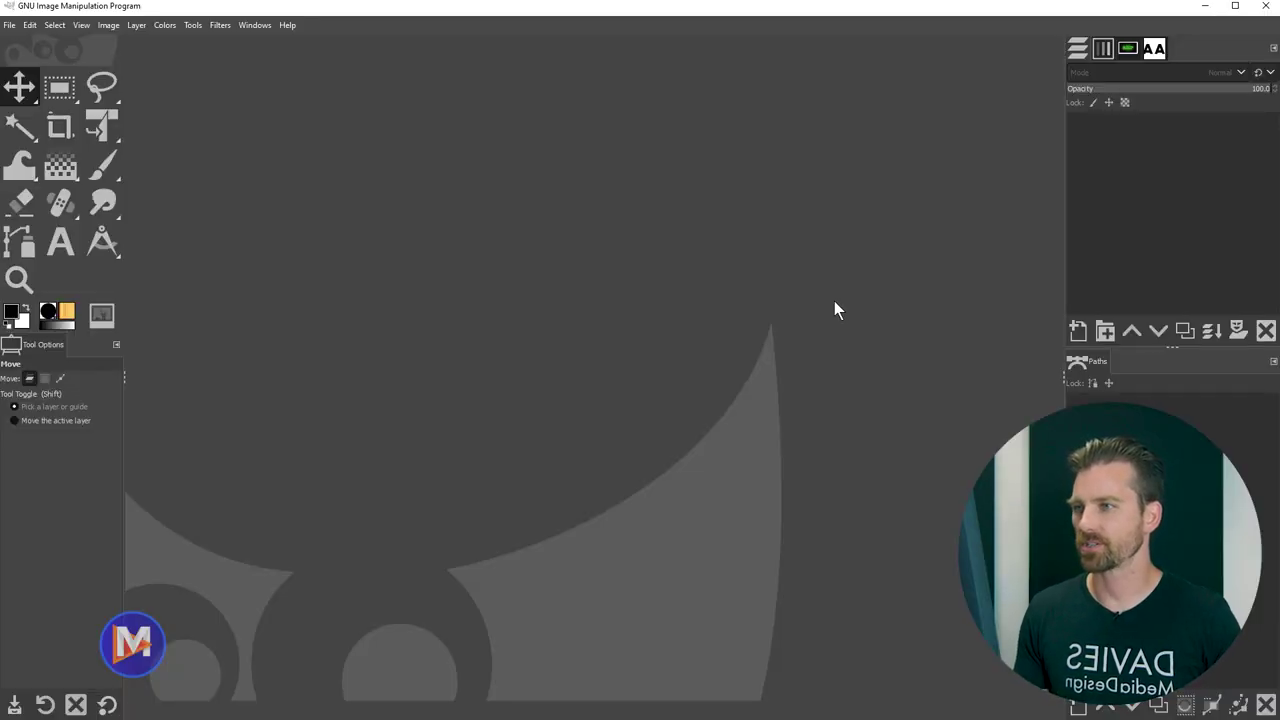
- Create a new white 1920 × 1080 px image
{"action": "key", "text": "ctrl+n"}
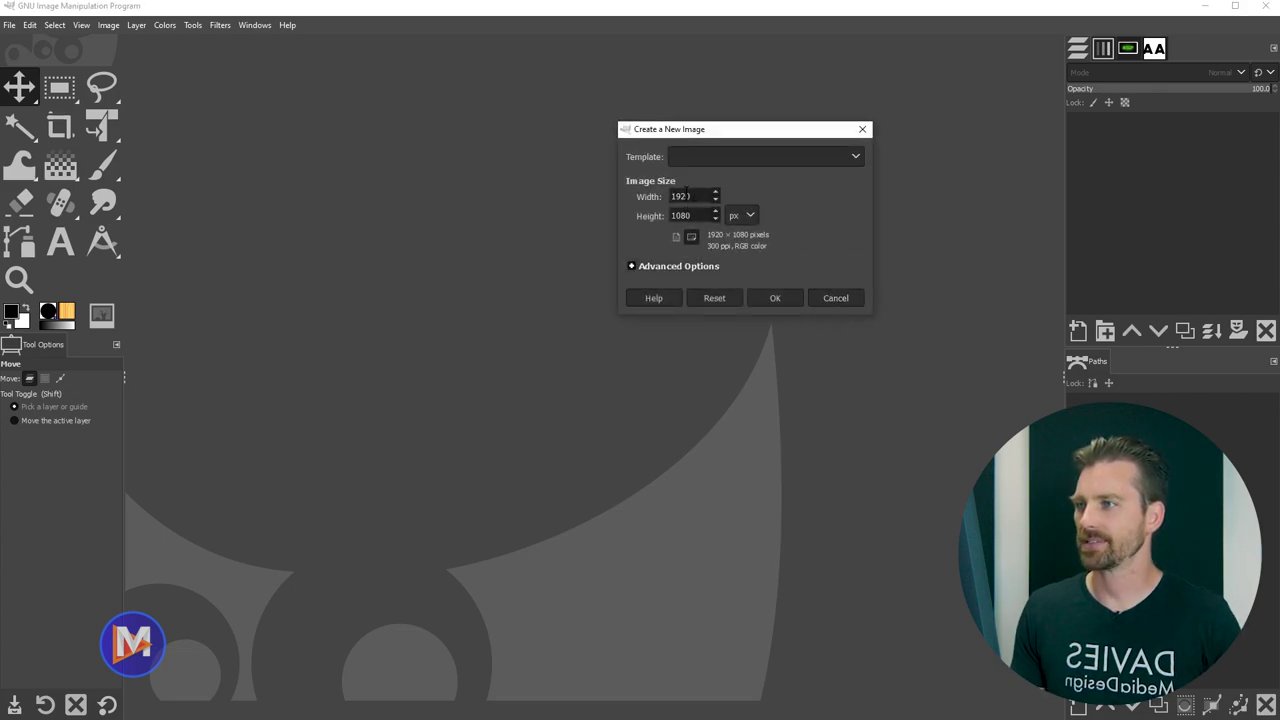
{"action": "double_click", "coordinate": [686, 196]}
{"action": "double_click", "coordinate": [682, 215]}
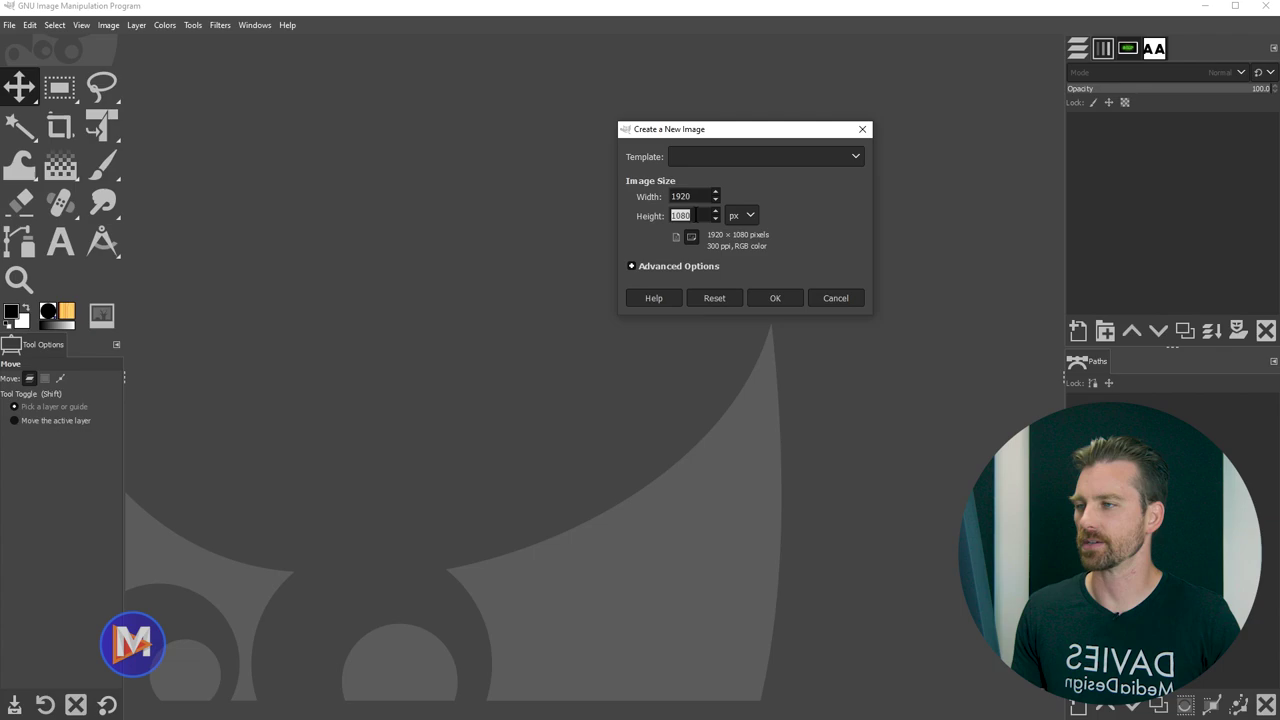
{"action": "left_click", "coordinate": [697, 215]}
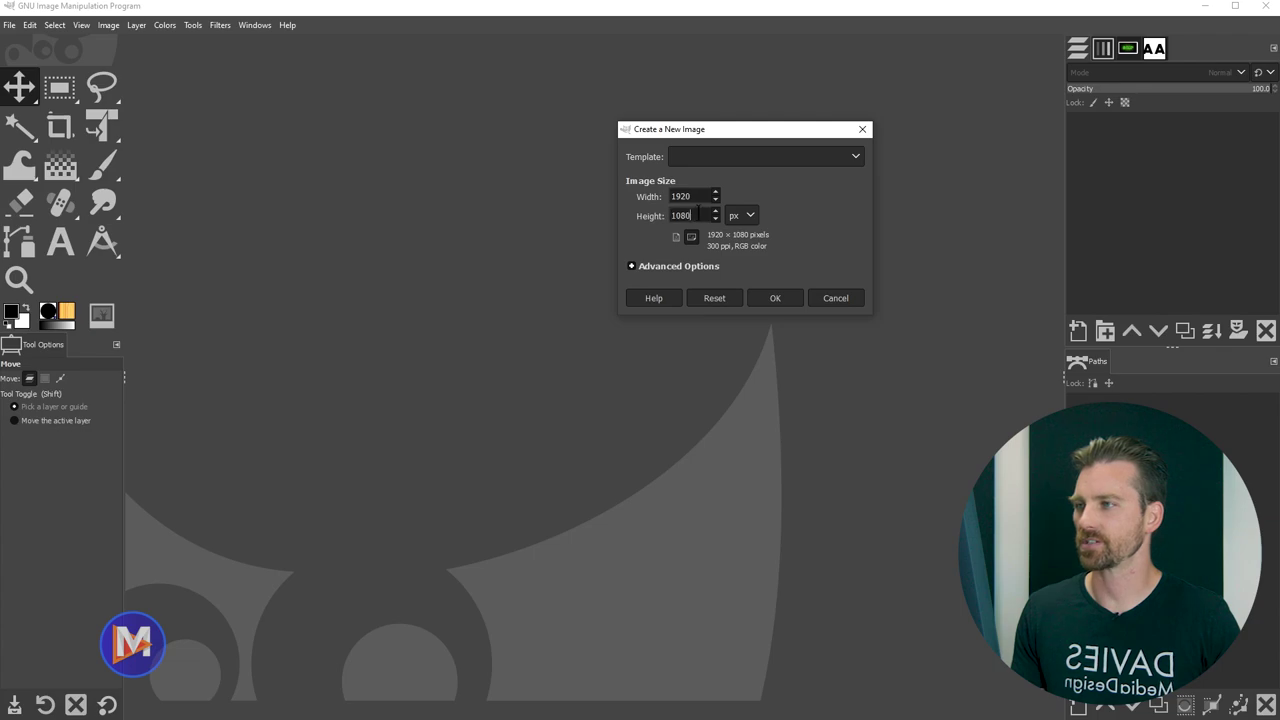
{"action": "left_click", "coordinate": [776, 298]}
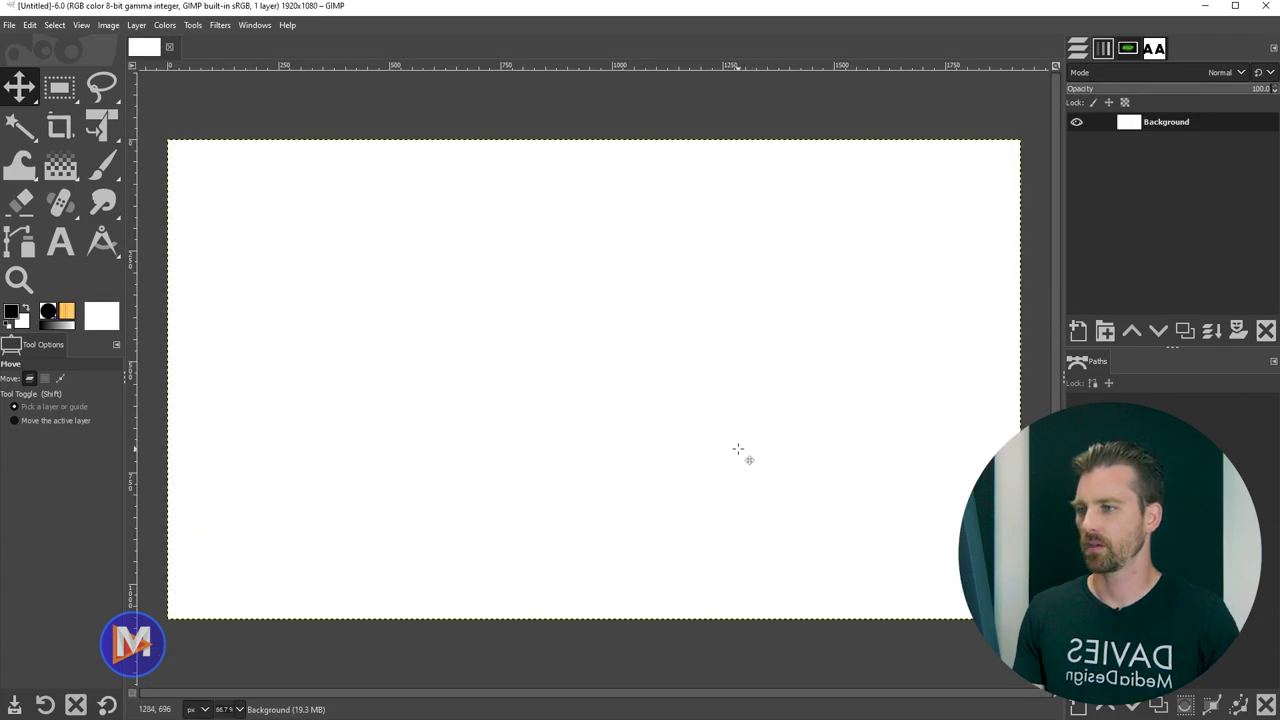
- Select the Text tool and keep Bourbon Grotesque as the font at 425 px
{"action": "key", "text": "t"}
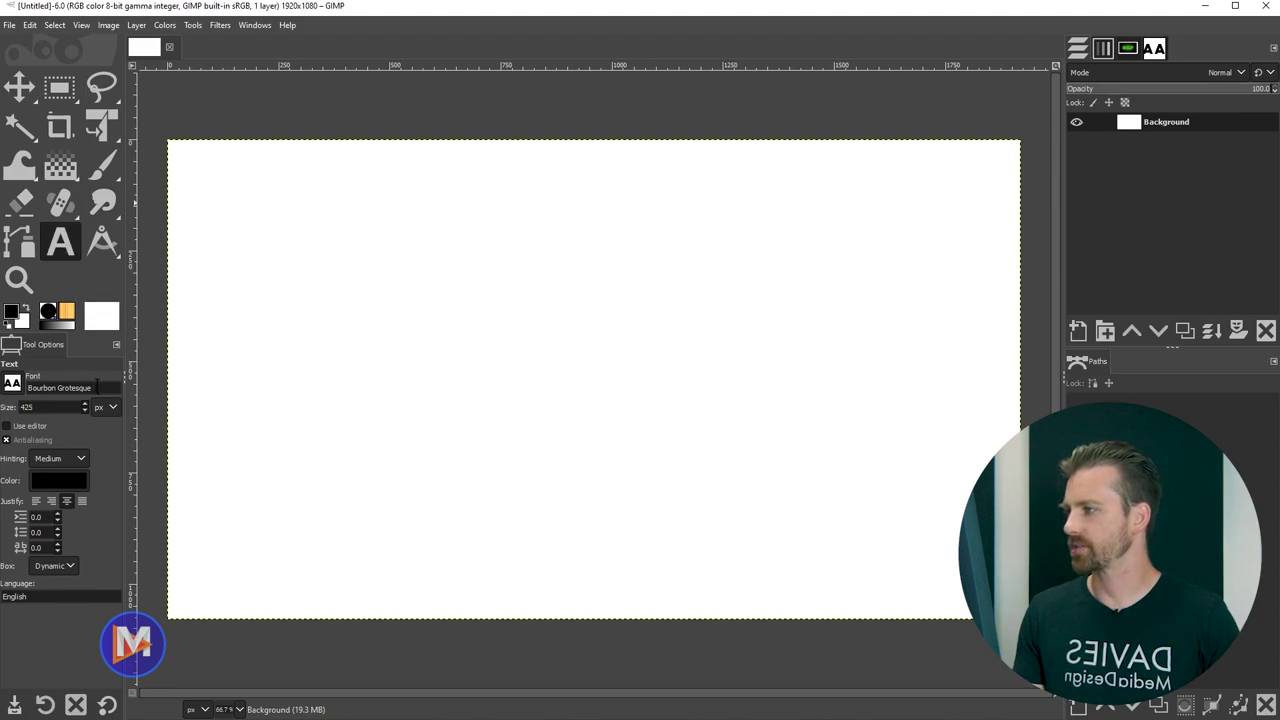
{"action": "left_click_drag", "start_coordinate": [96, 387], "coordinate": [27, 388]}
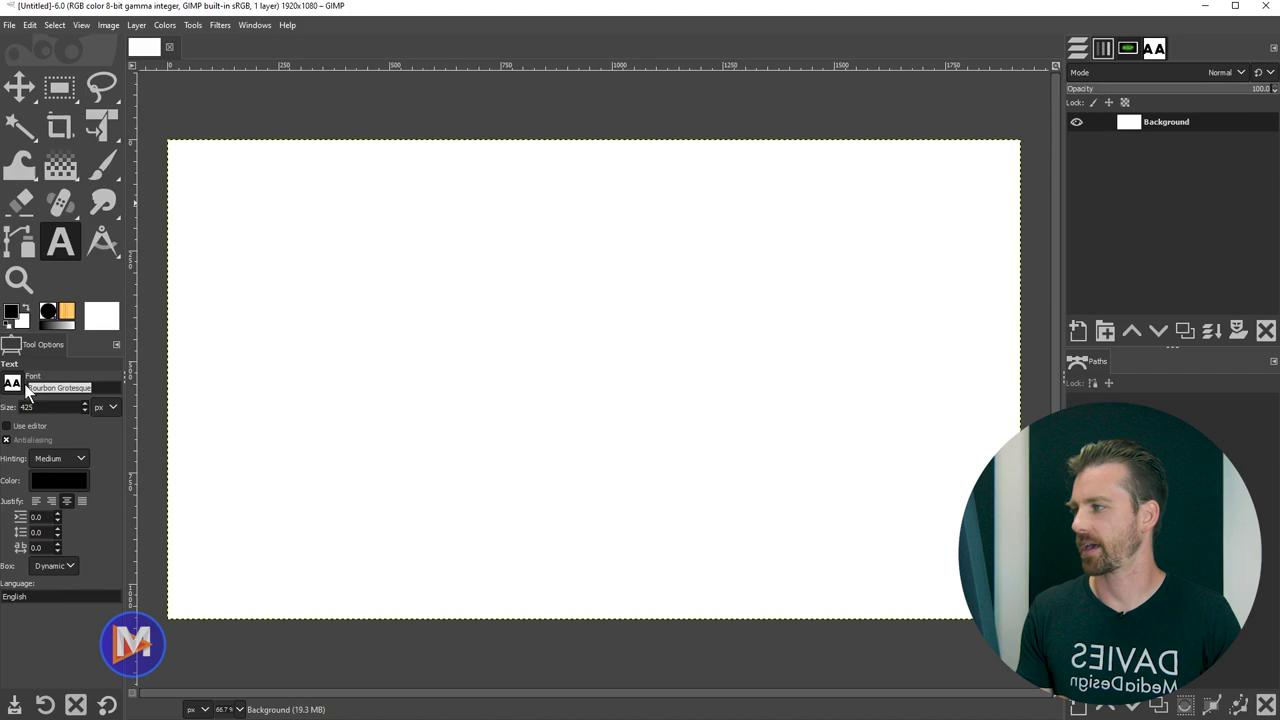
{"action": "left_click", "coordinate": [55, 401]}
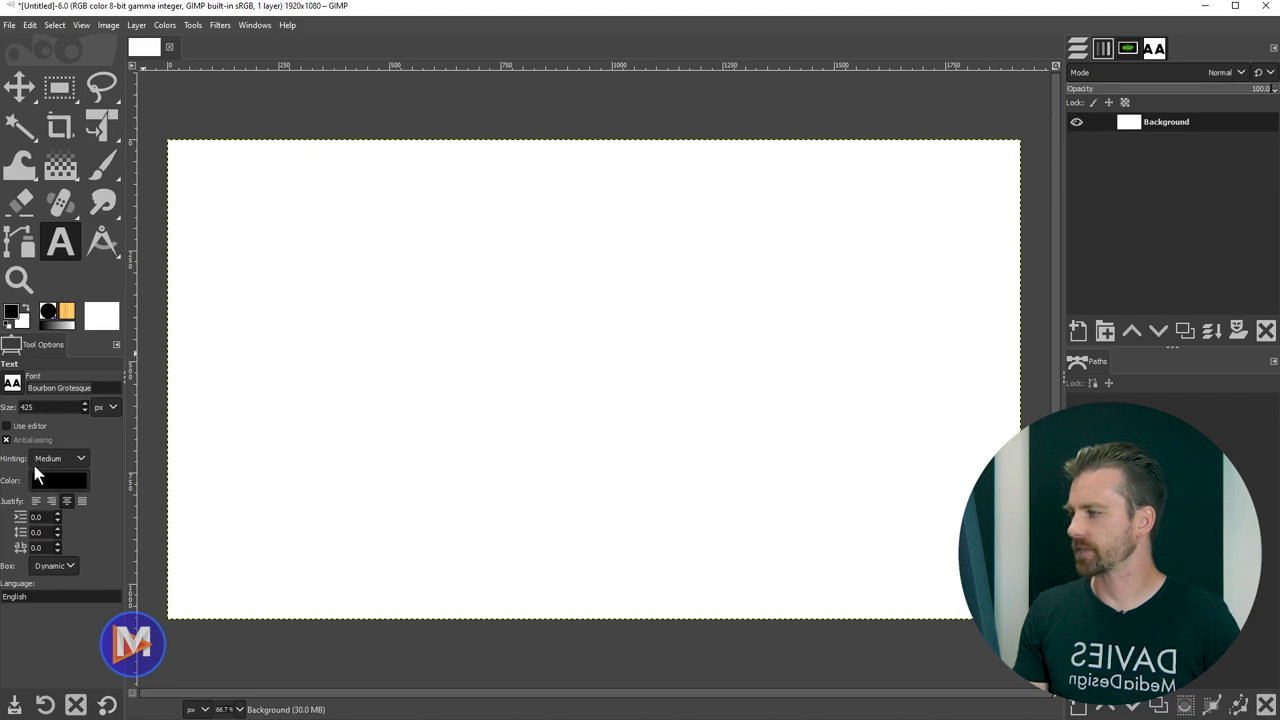
- Try red in the foreground and text colour dialogs, cancelling both to keep black
{"action": "left_click", "coordinate": [15, 316]}
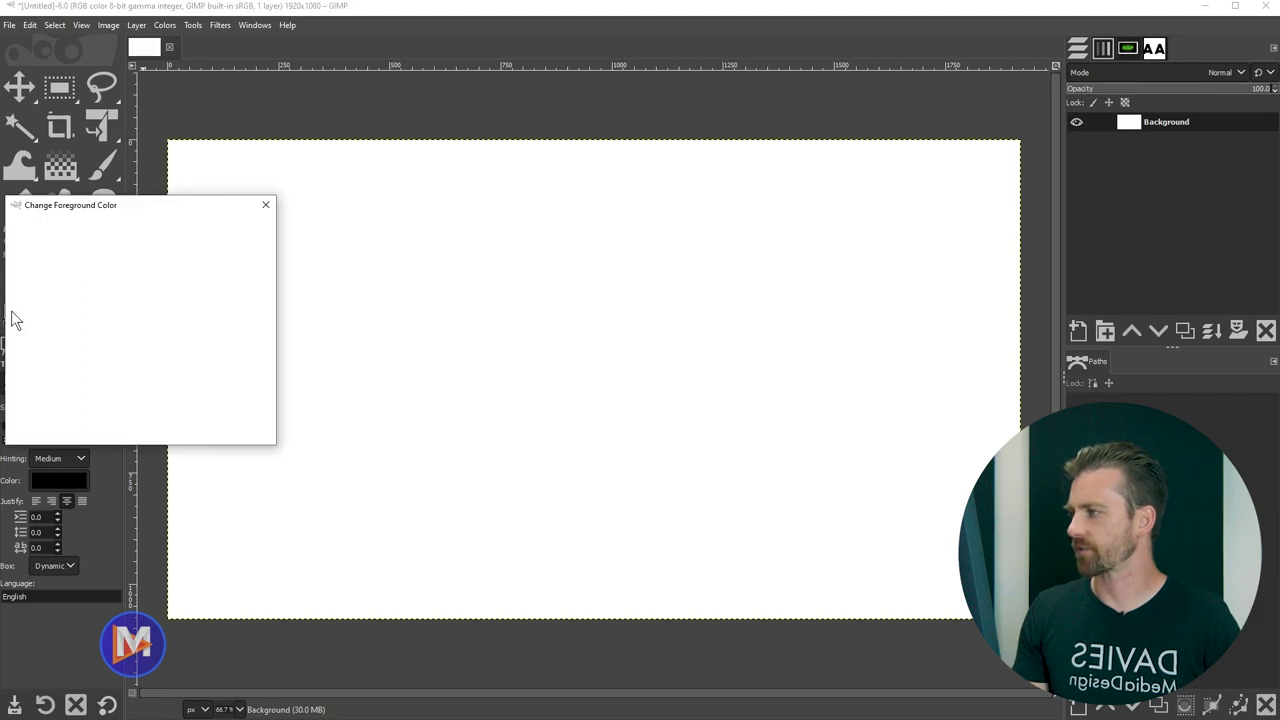
{"action": "left_click_drag", "start_coordinate": [108, 208], "coordinate": [217, 197]}
{"action": "left_click", "coordinate": [192, 247]}
{"action": "left_click", "coordinate": [222, 228]}
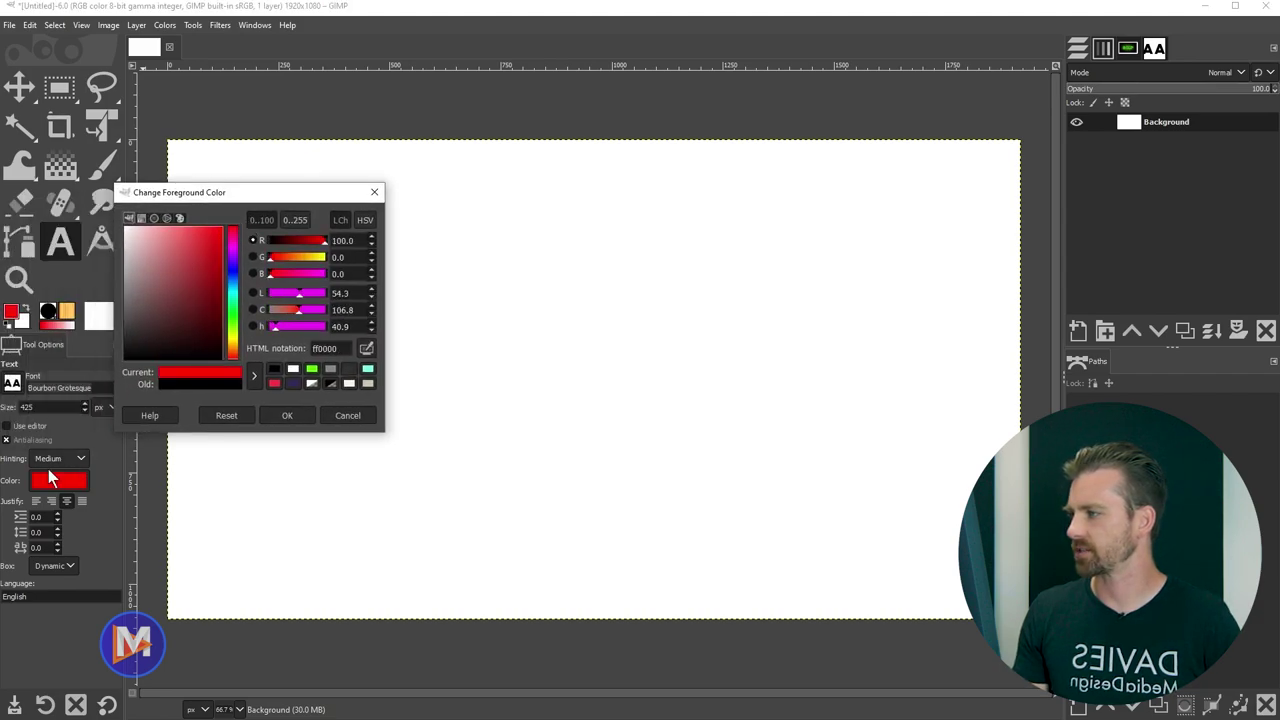
{"action": "left_click", "coordinate": [346, 415]}
{"action": "left_click", "coordinate": [58, 483]}
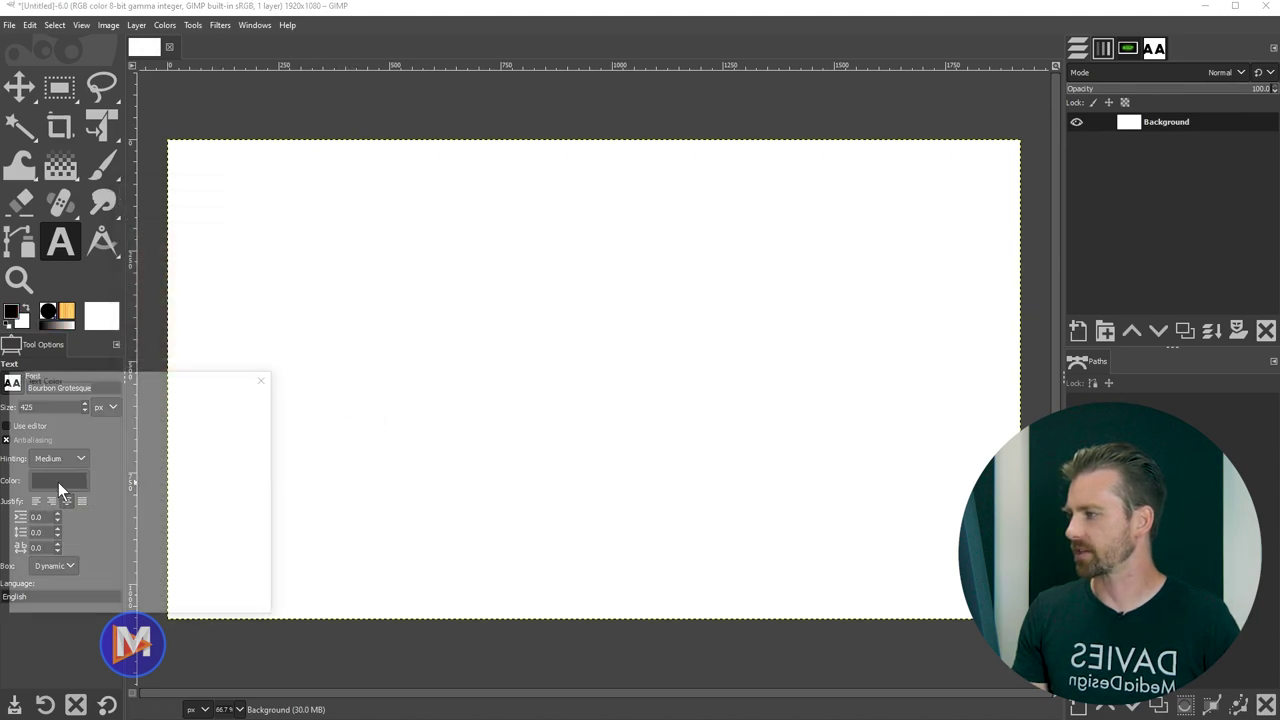
{"action": "left_click", "coordinate": [112, 436]}
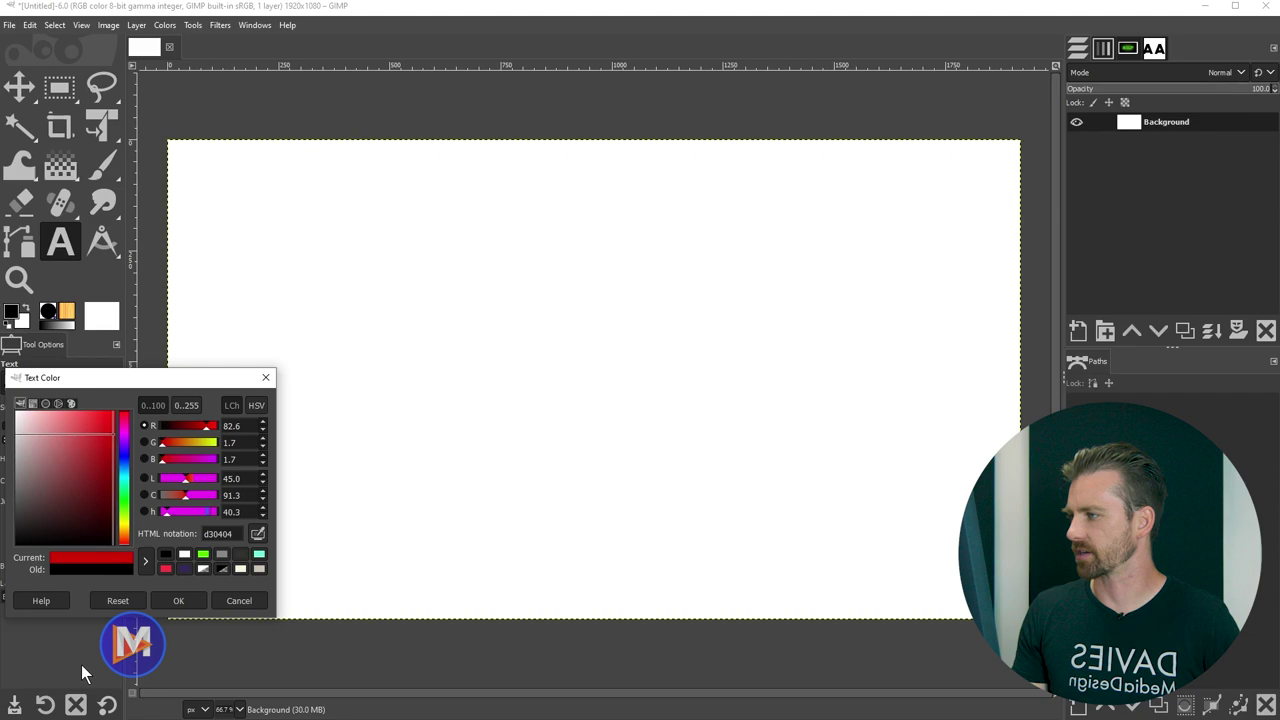
{"action": "left_click", "coordinate": [242, 600]}
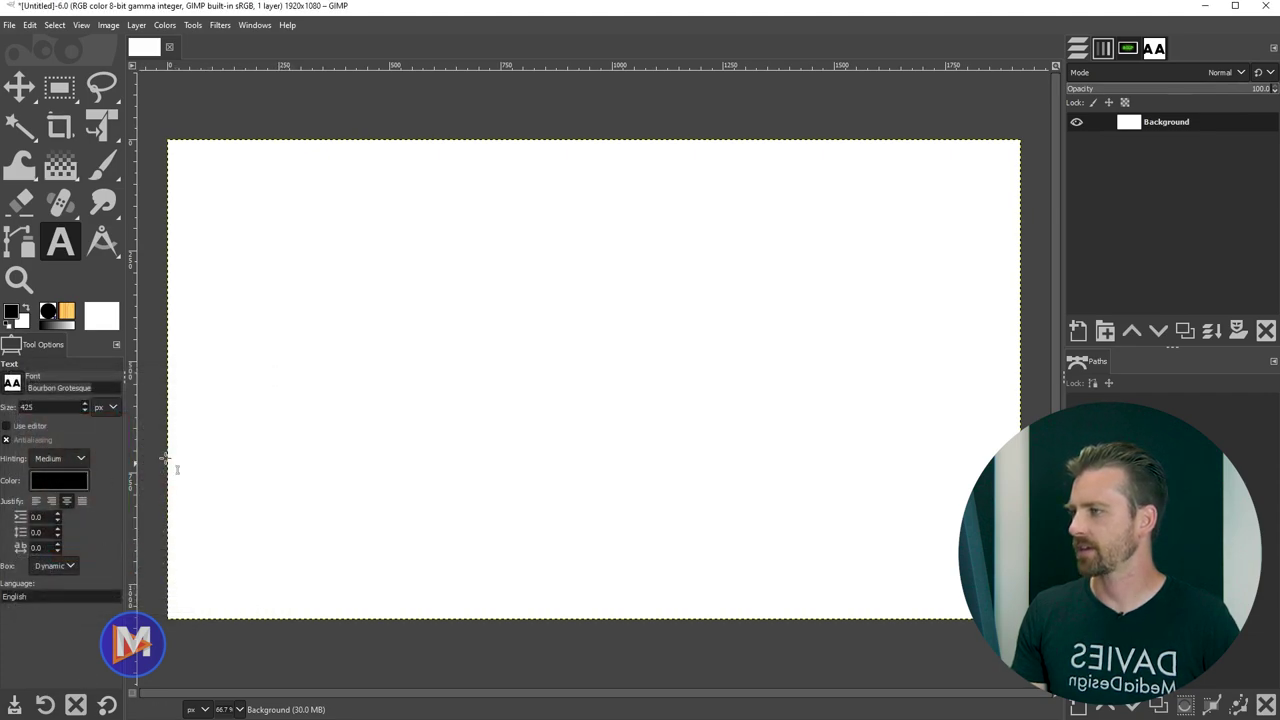
- Type 'GIMP' in a new text box and set it to Vertical, left to right (mixed orientation)
{"action": "left_click", "coordinate": [332, 283]}
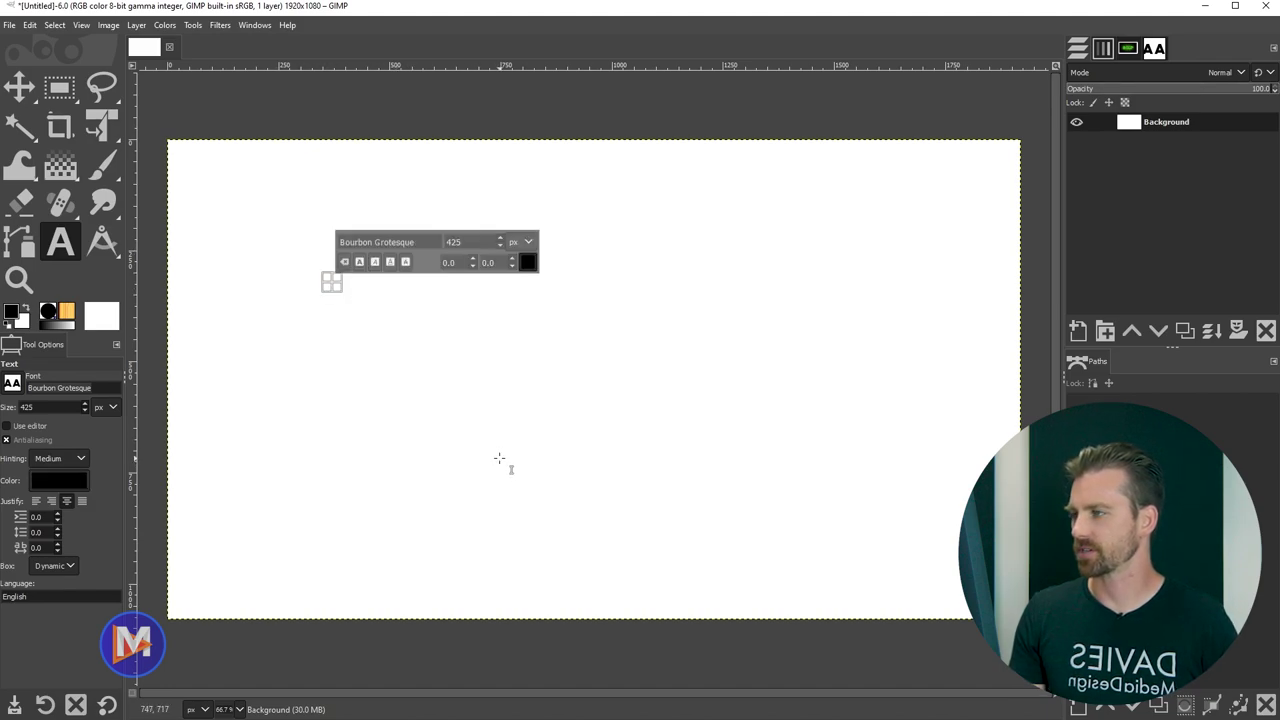
{"action": "type", "text": "G"}
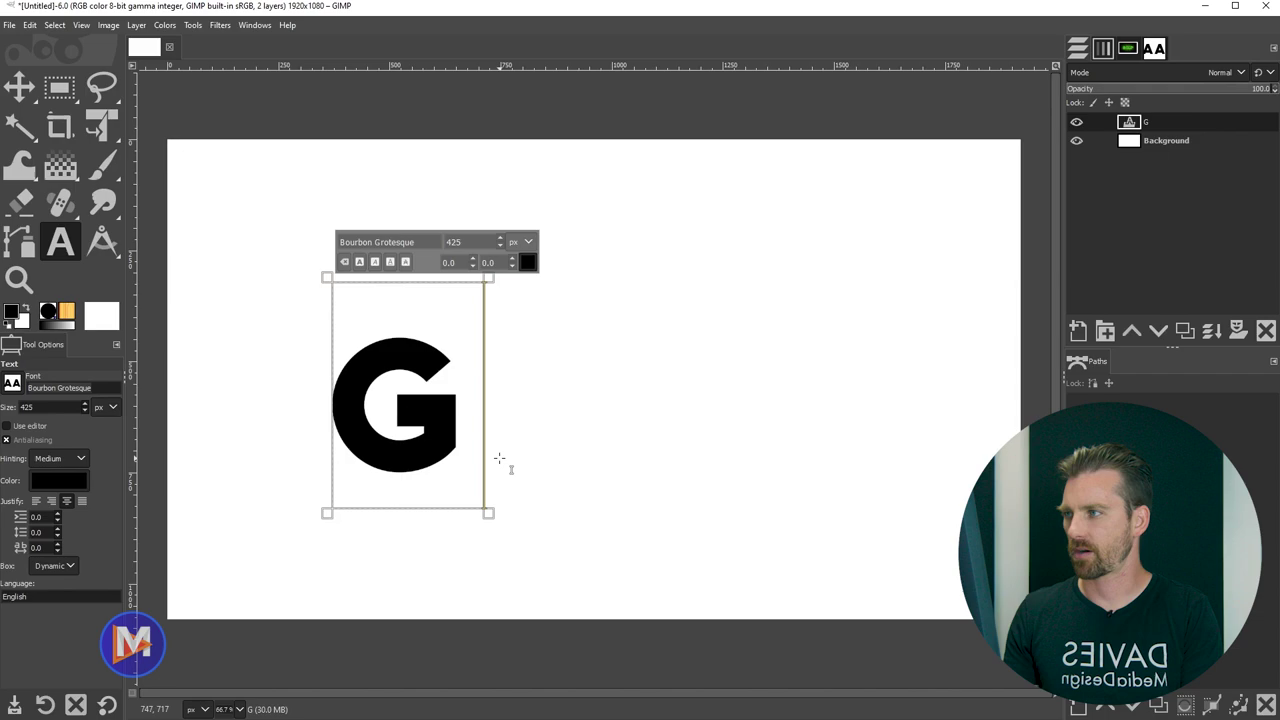
{"action": "type", "text": "IMP"}
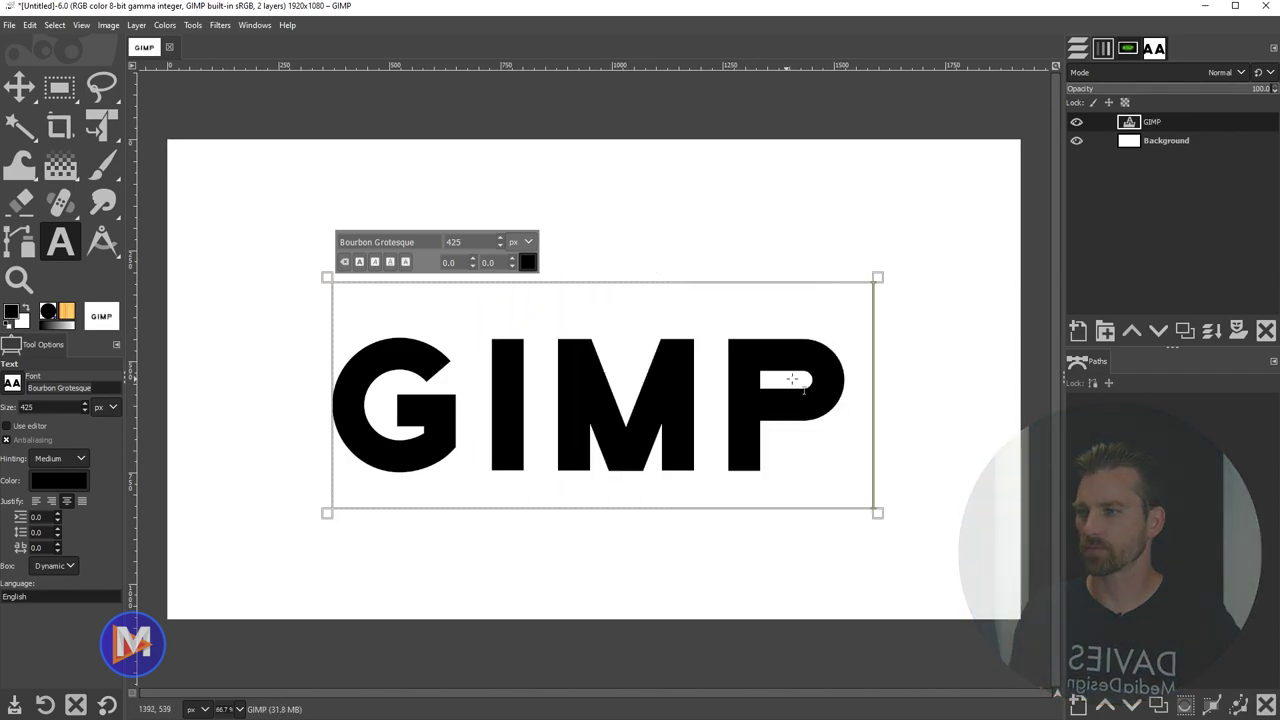
{"action": "right_click", "coordinate": [855, 384]}
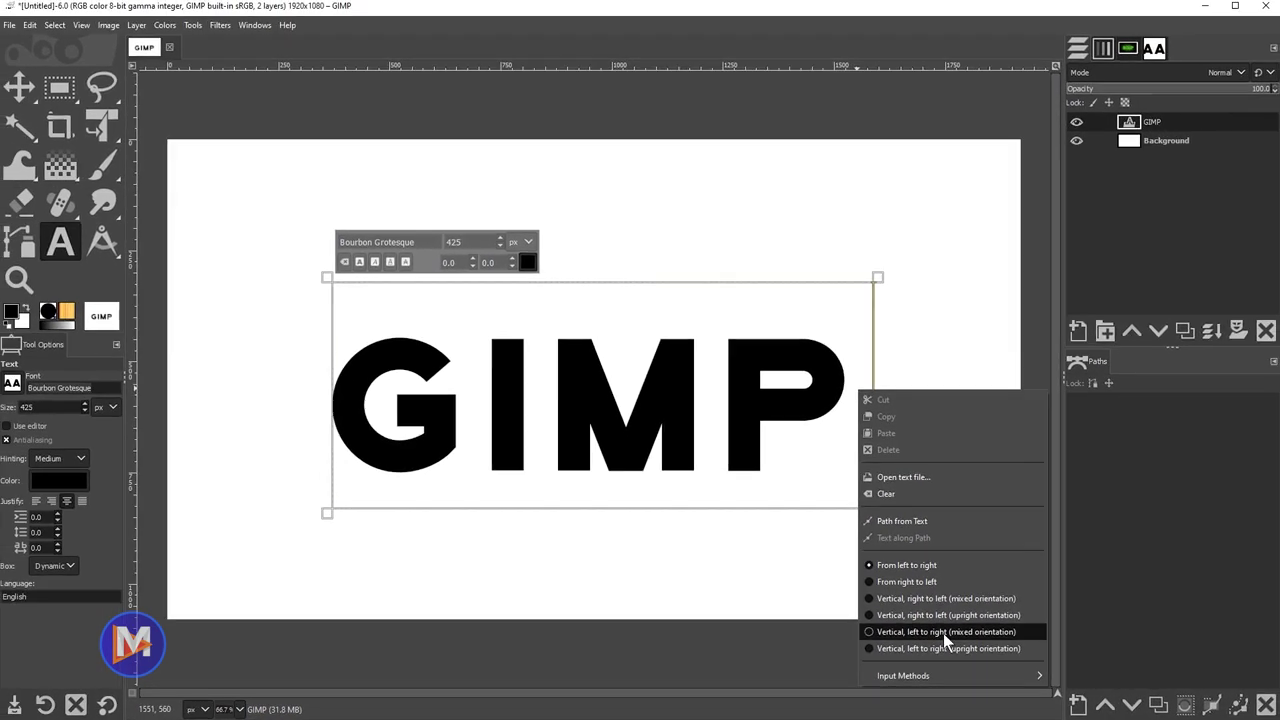
{"action": "left_click", "coordinate": [927, 632]}
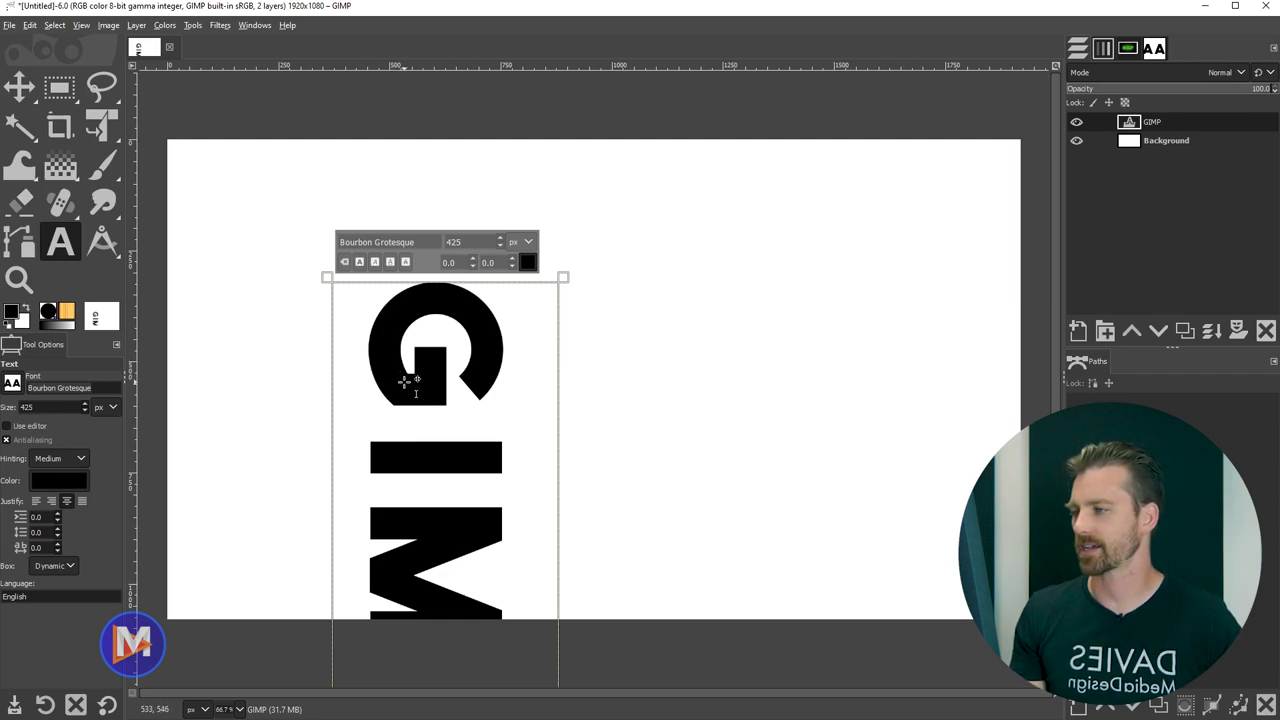
- Move the text up and right, then switch to Vertical, left to right (upright orientation)
{"action": "left_click_drag", "start_coordinate": [405, 382], "coordinate": [530, 219]}
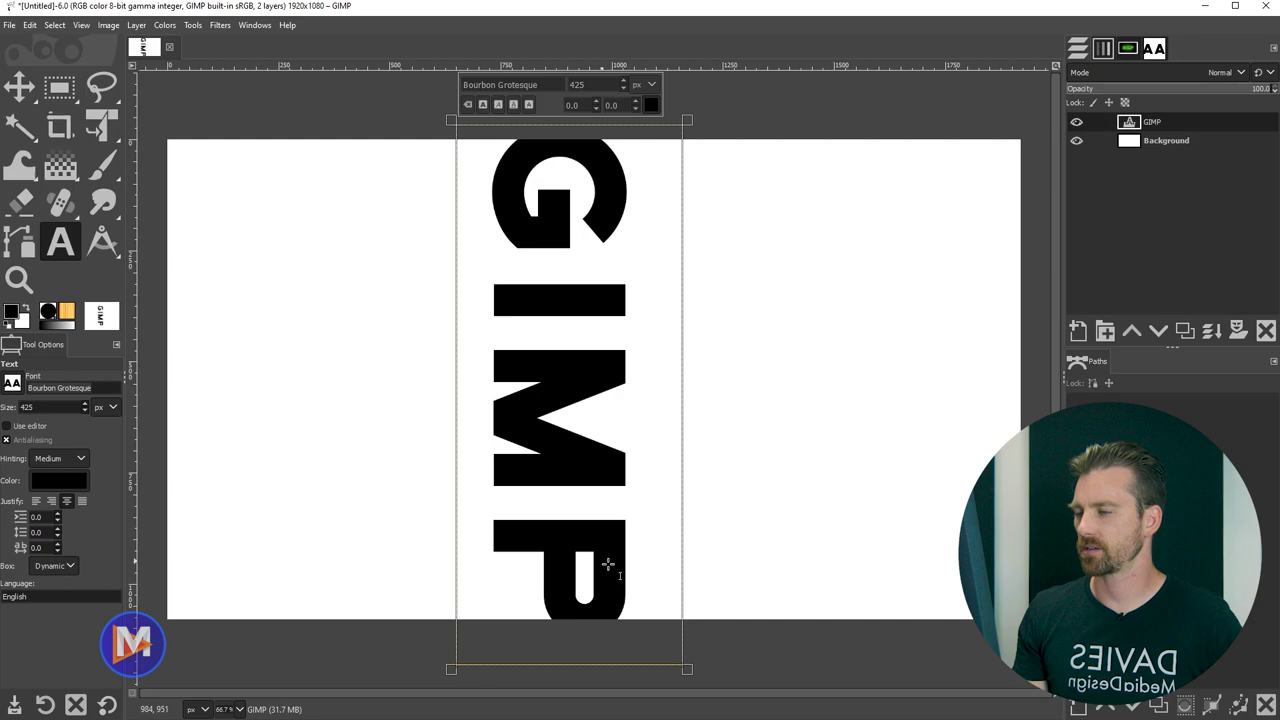
{"action": "right_click", "coordinate": [625, 614]}
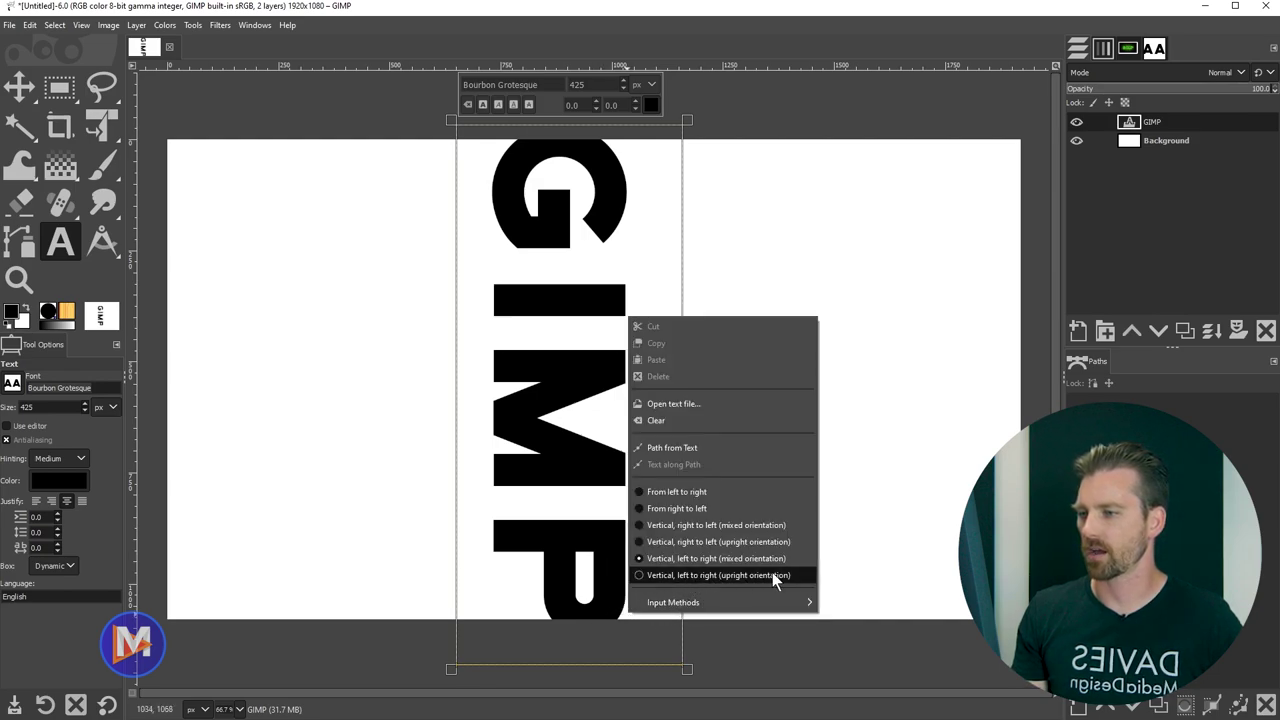
{"action": "left_click", "coordinate": [680, 575]}
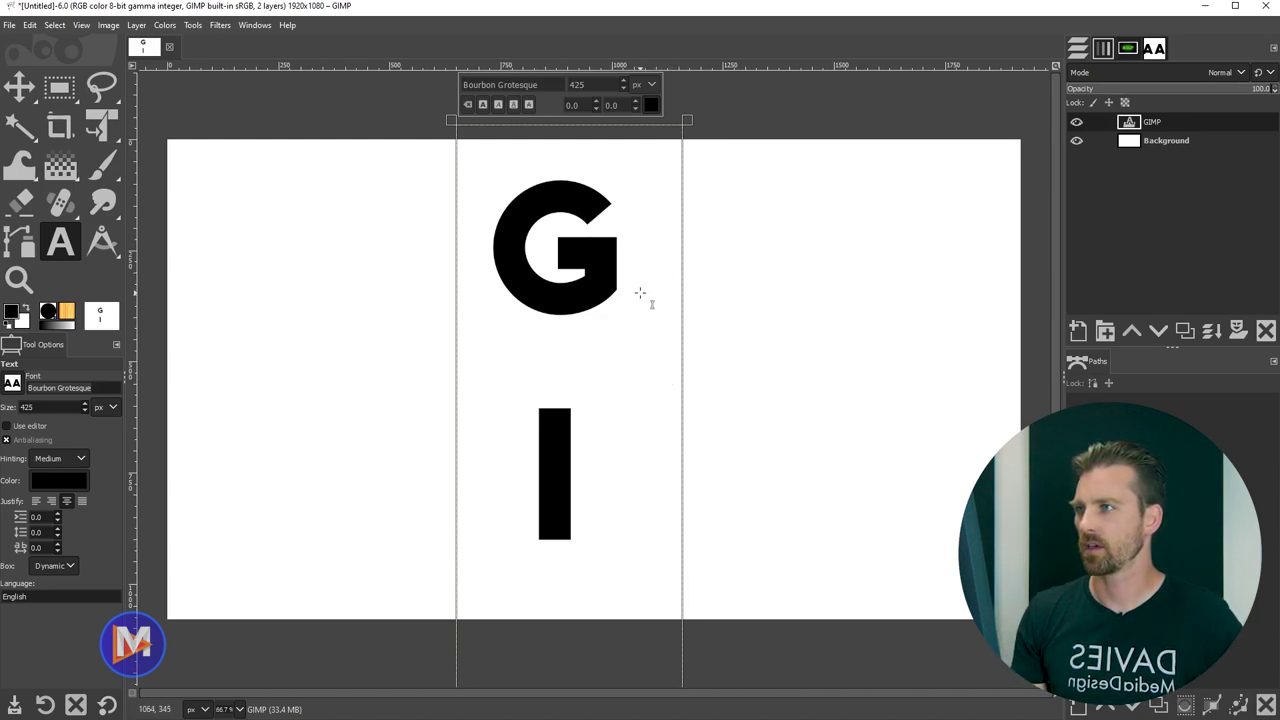
- Select all the text, tighten kerning to -130 and set the font size to 300 px
{"action": "key", "text": "ctrl+a"}
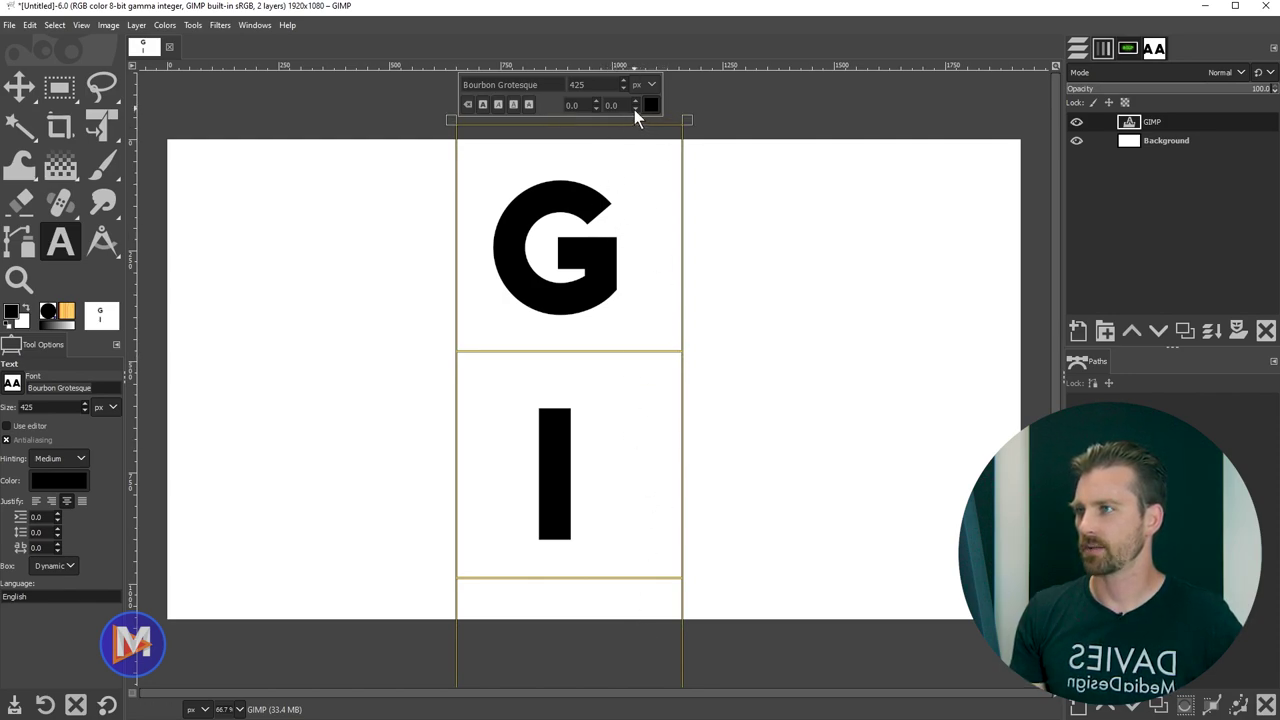
{"action": "scroll", "coordinate": [634, 109], "scroll_direction": "down", "scroll_amount": 20}
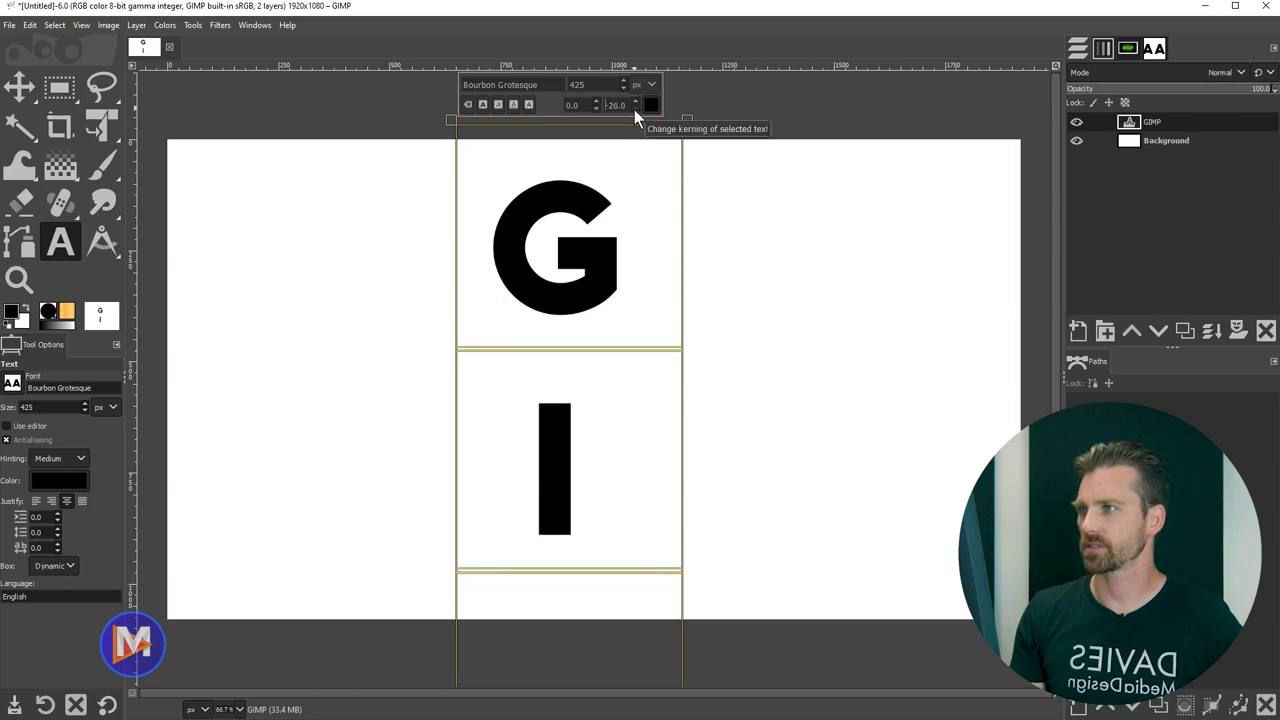
{"action": "scroll", "coordinate": [634, 109], "scroll_direction": "down", "scroll_amount": 20}
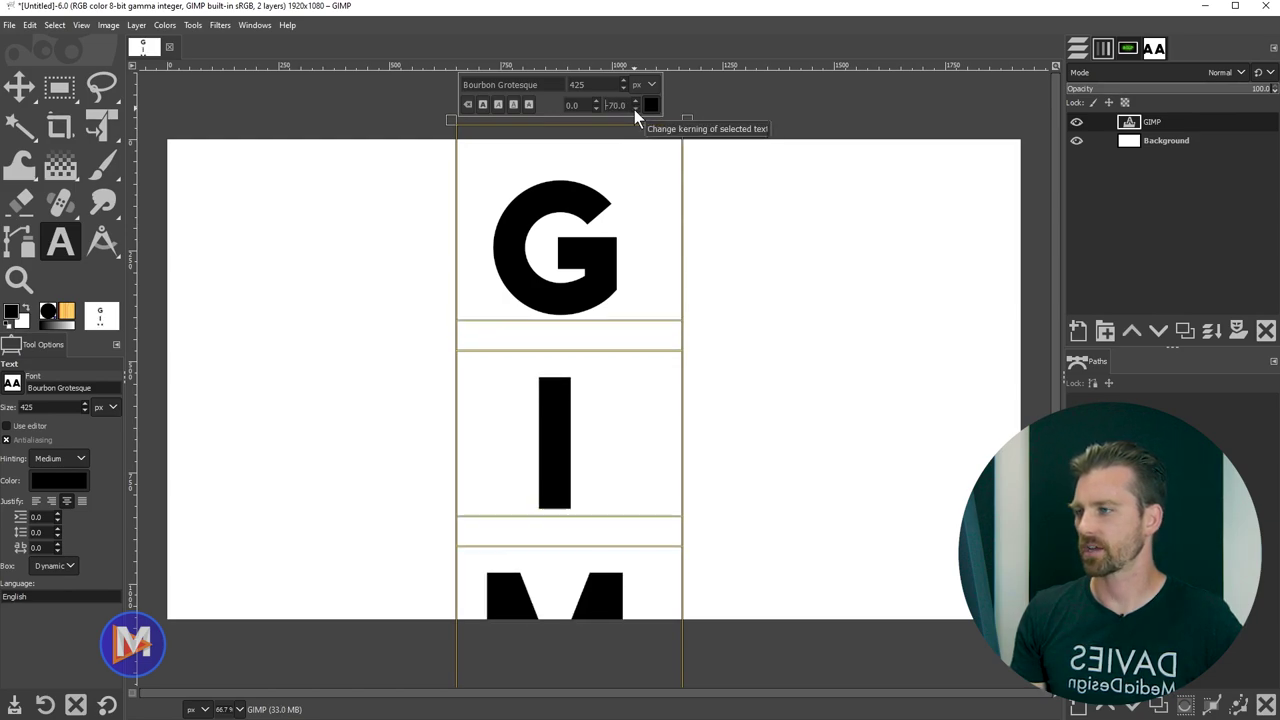
{"action": "scroll", "coordinate": [634, 109], "scroll_direction": "down", "scroll_amount": 20}
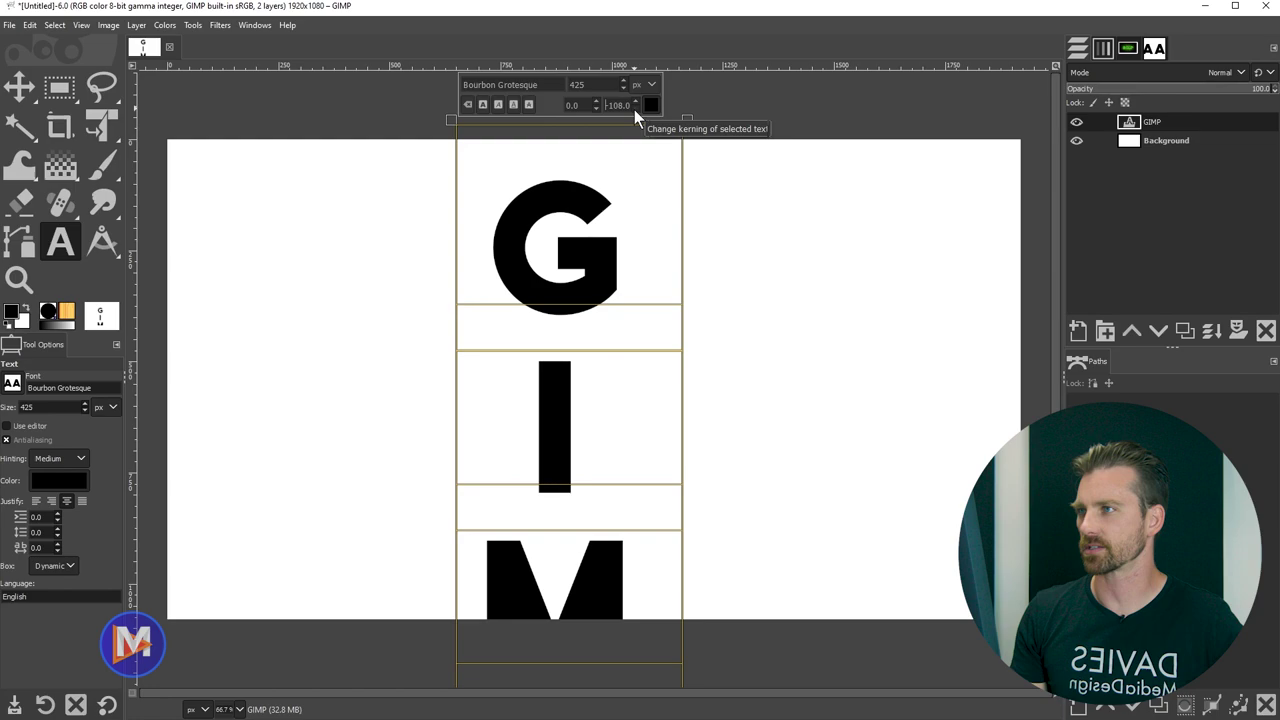
{"action": "scroll", "coordinate": [634, 109], "scroll_direction": "down", "scroll_amount": 20}
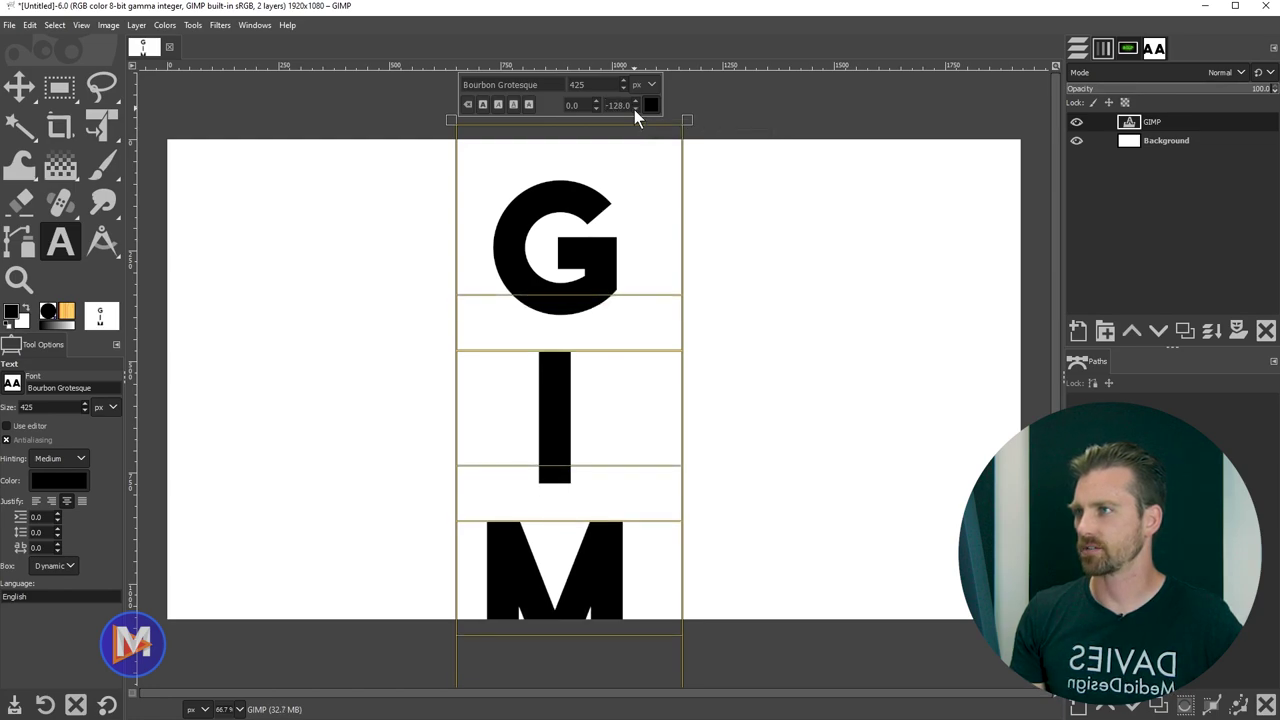
{"action": "scroll", "coordinate": [634, 109], "scroll_direction": "down", "scroll_amount": 2}
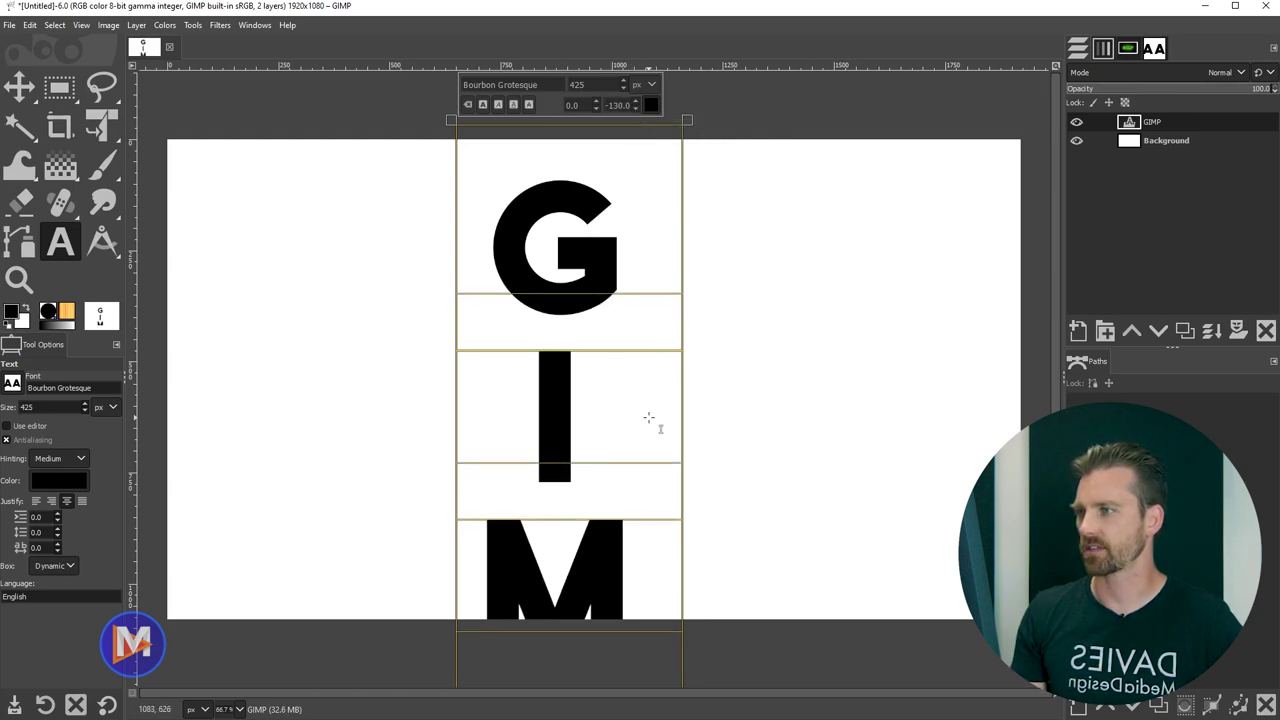
{"action": "double_click", "coordinate": [590, 84]}
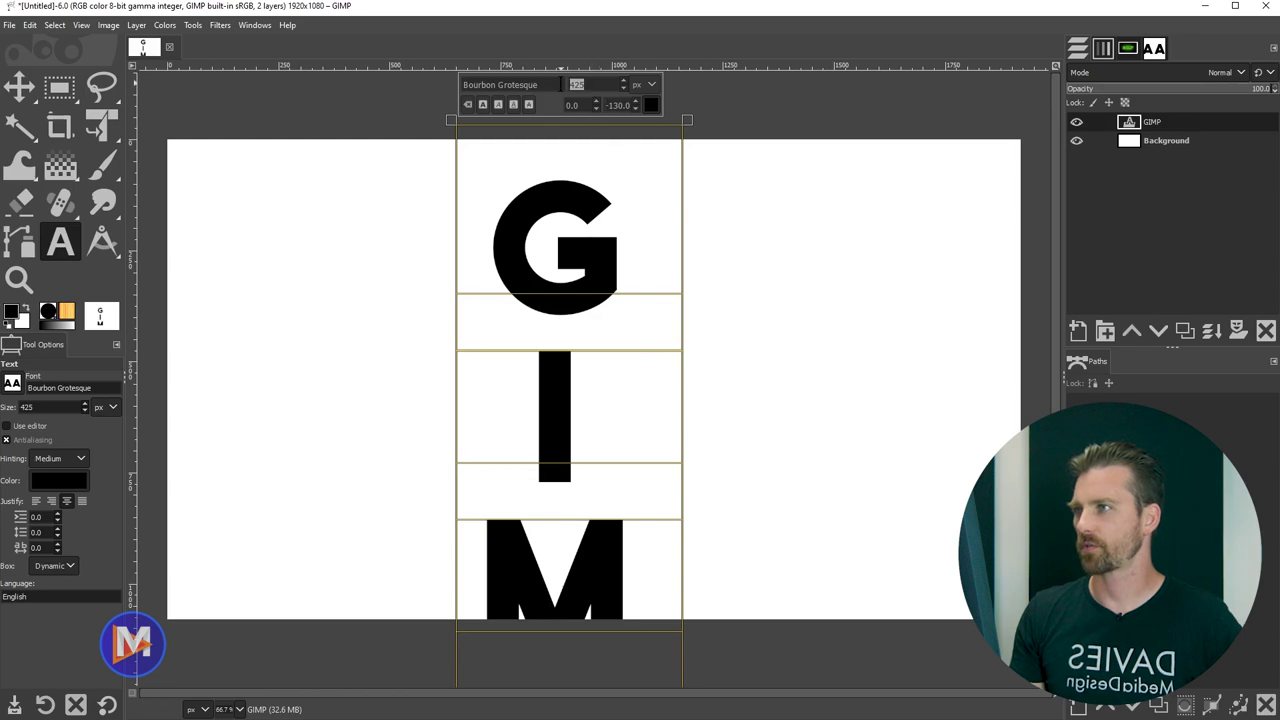
{"action": "type", "text": "30"}
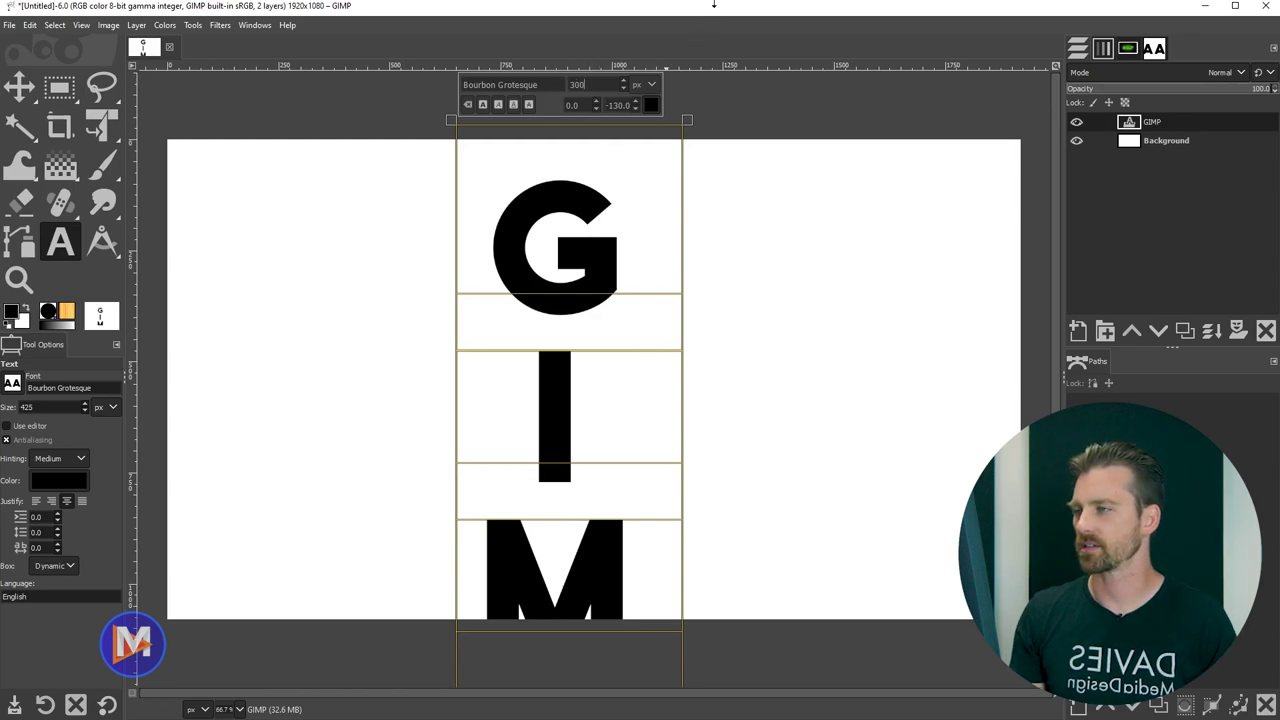
{"action": "type", "text": "0"}
{"action": "key", "text": "Return"}
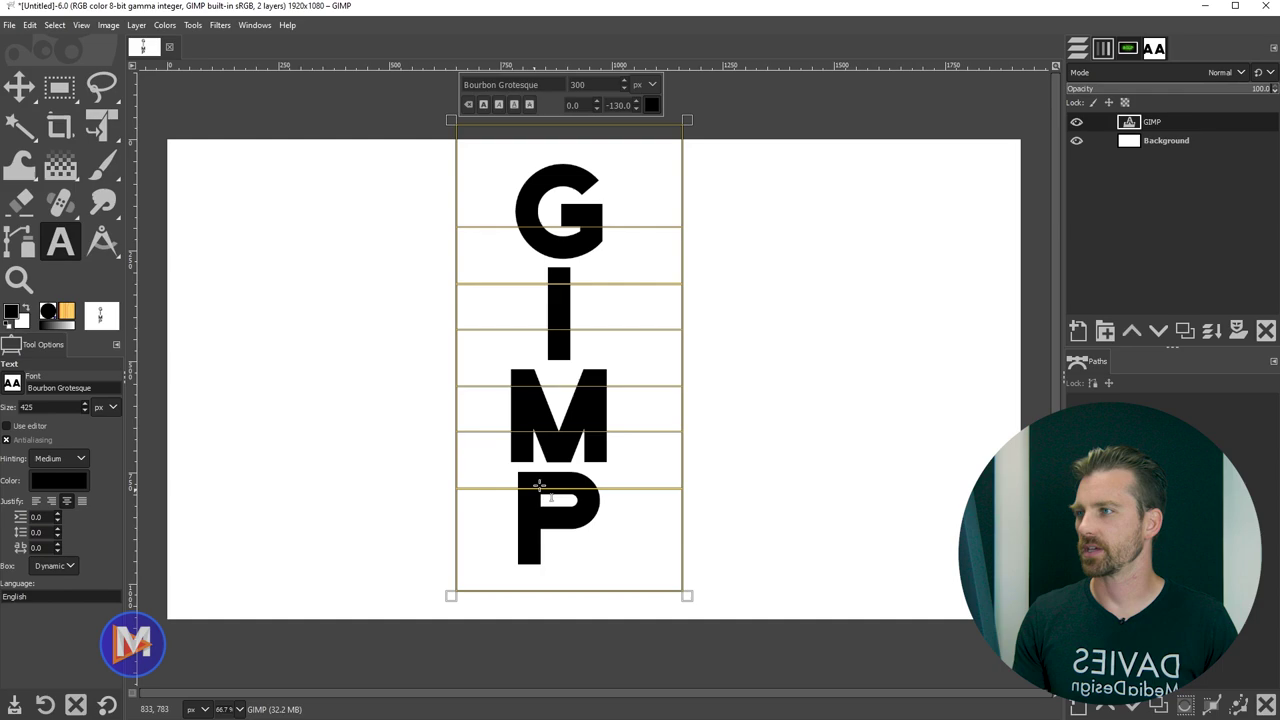
- Apply Layer > Crop to Content to the GIMP text layer
{"action": "left_click", "coordinate": [136, 25]}
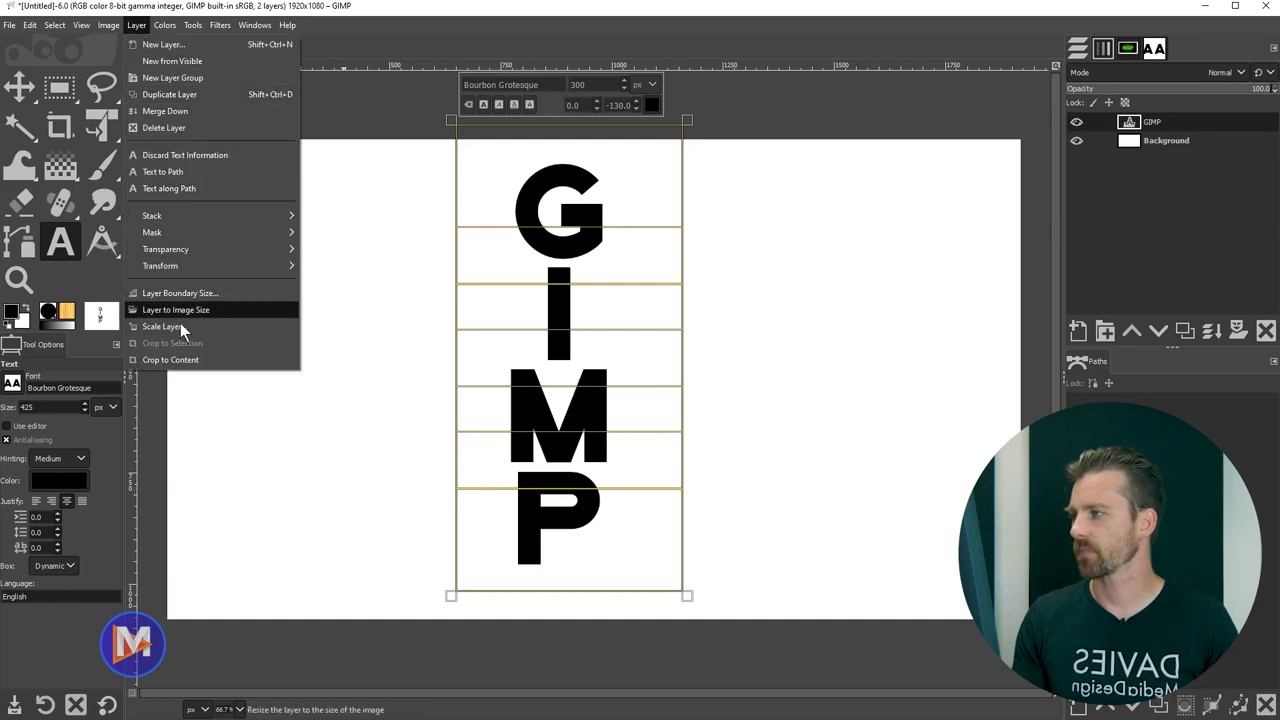
{"action": "left_click", "coordinate": [175, 359]}
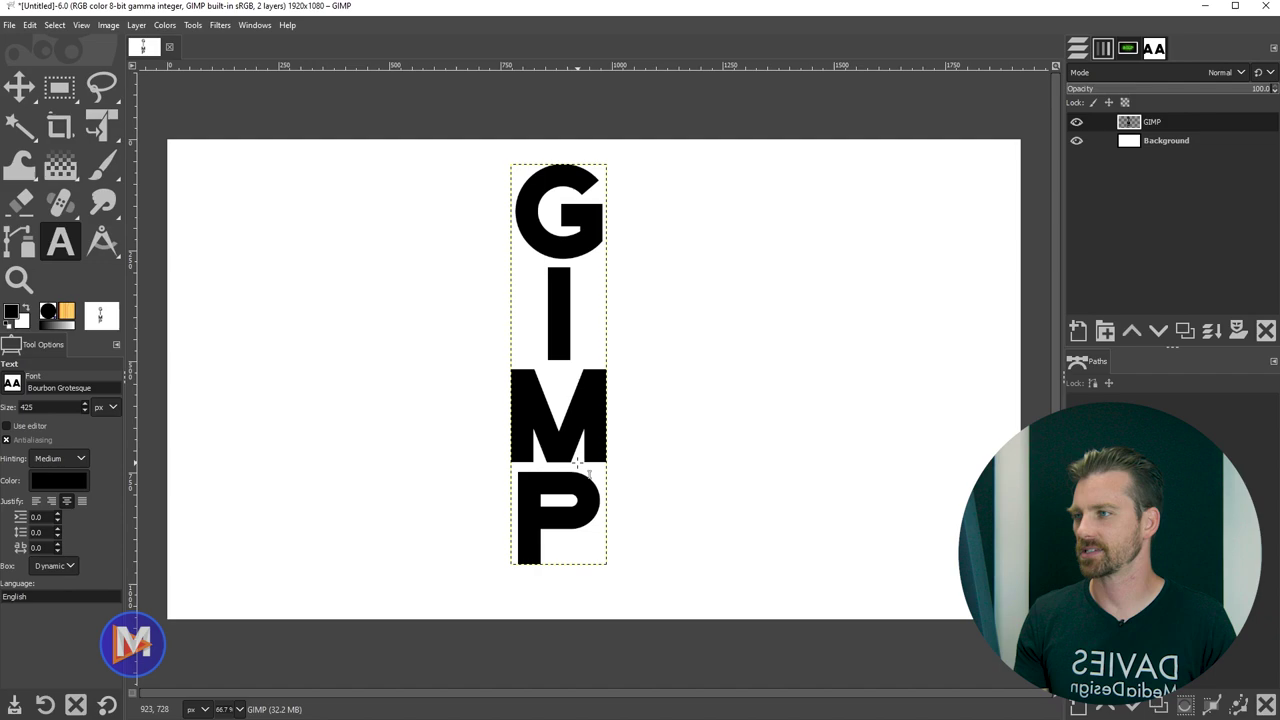
- Align the text layer to the image's horizontal center and vertical middle
{"action": "key", "text": "q"}
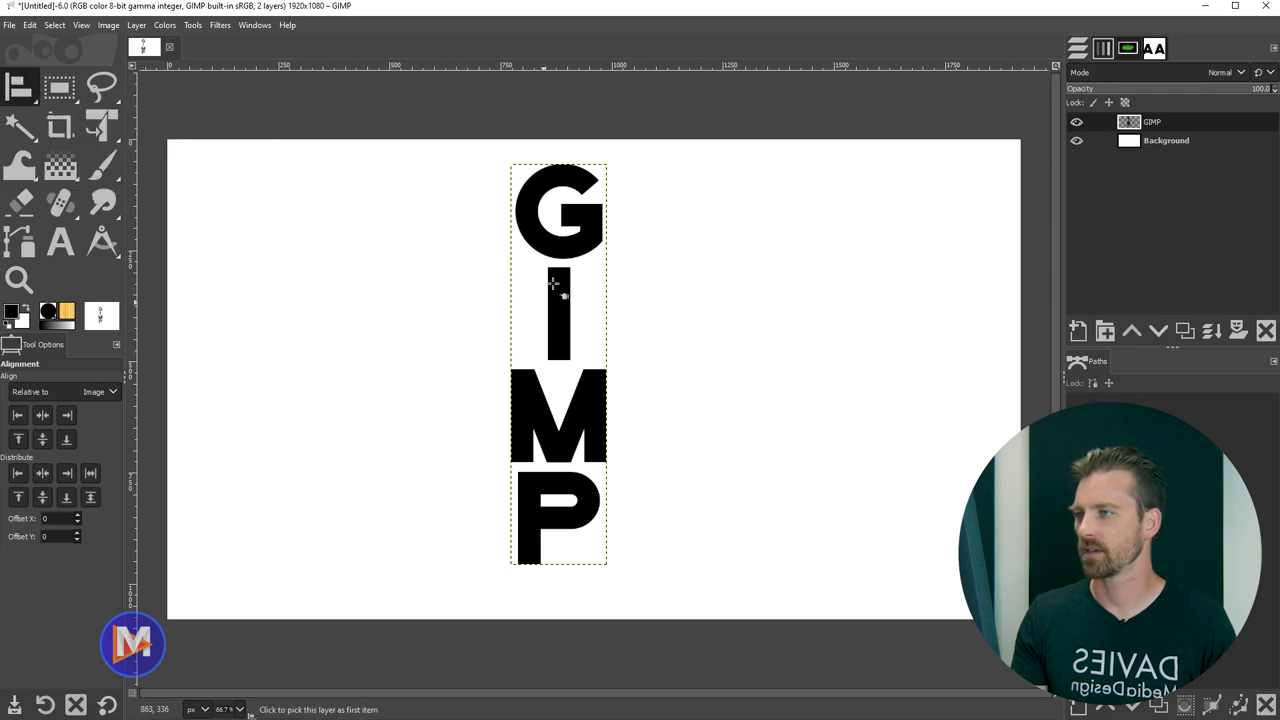
{"action": "left_click", "coordinate": [570, 243]}
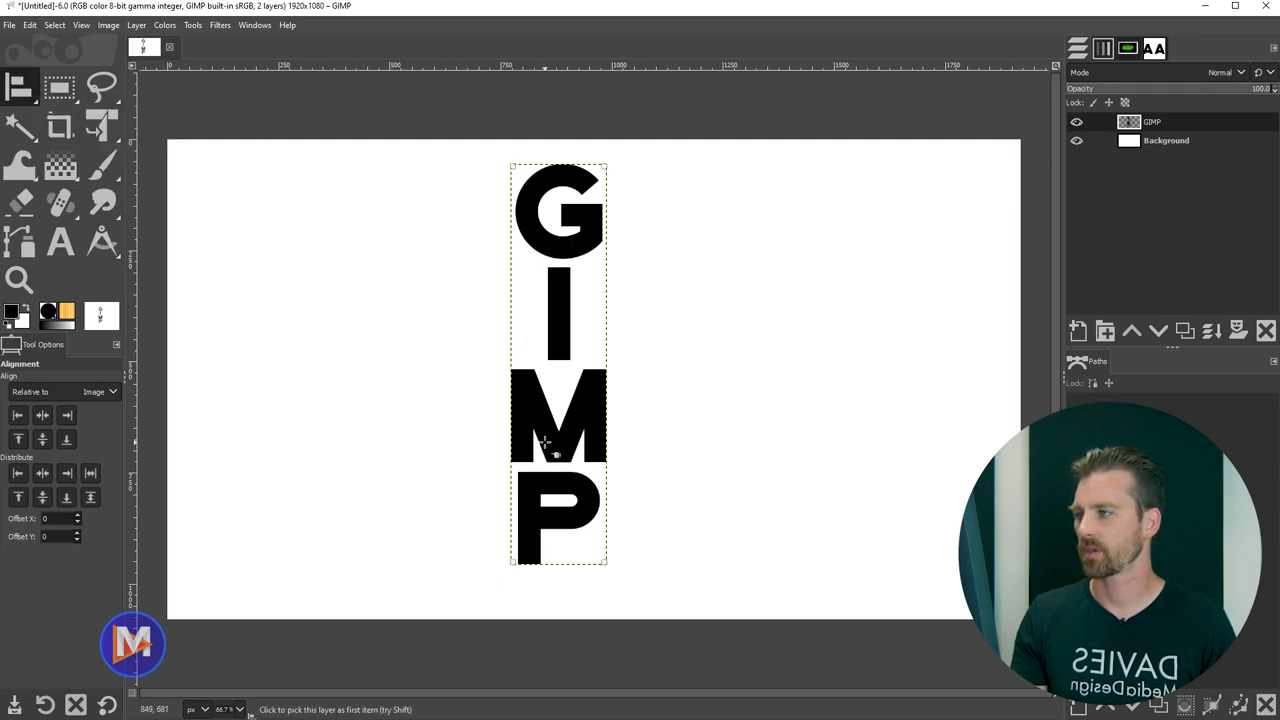
{"action": "left_click", "coordinate": [111, 390]}
{"action": "left_click", "coordinate": [95, 428]}
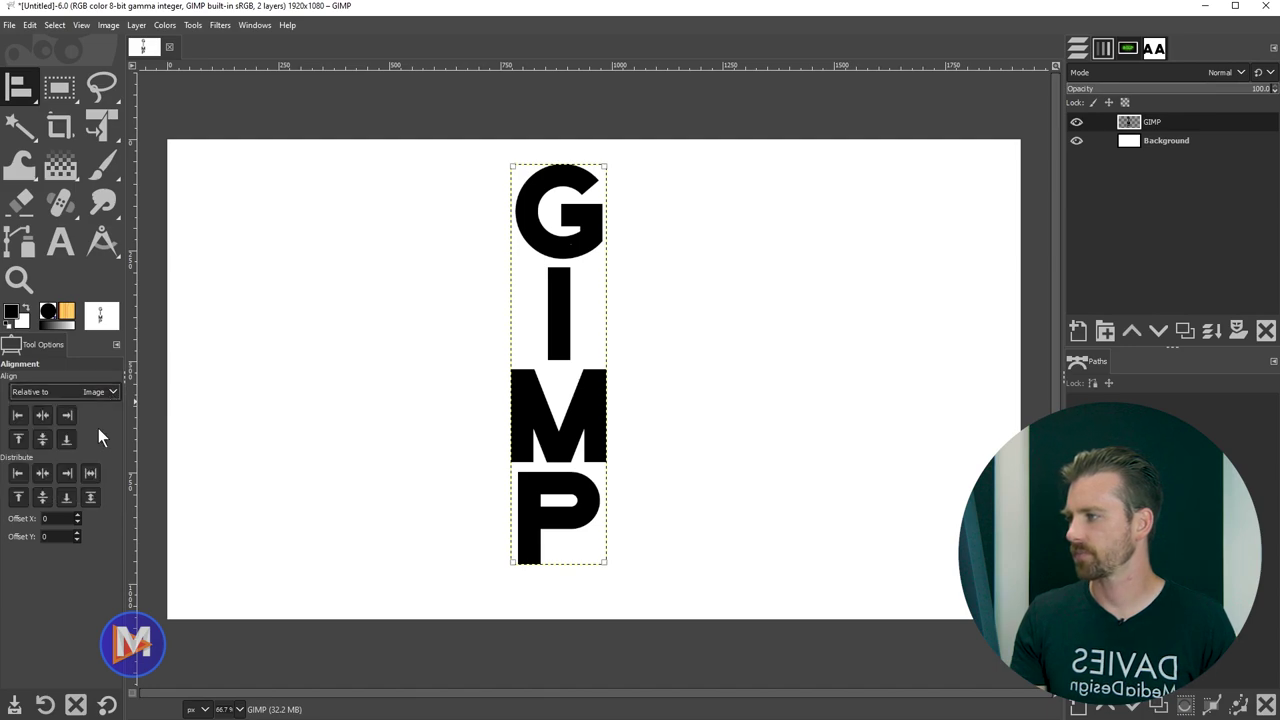
{"action": "left_click", "coordinate": [44, 414]}
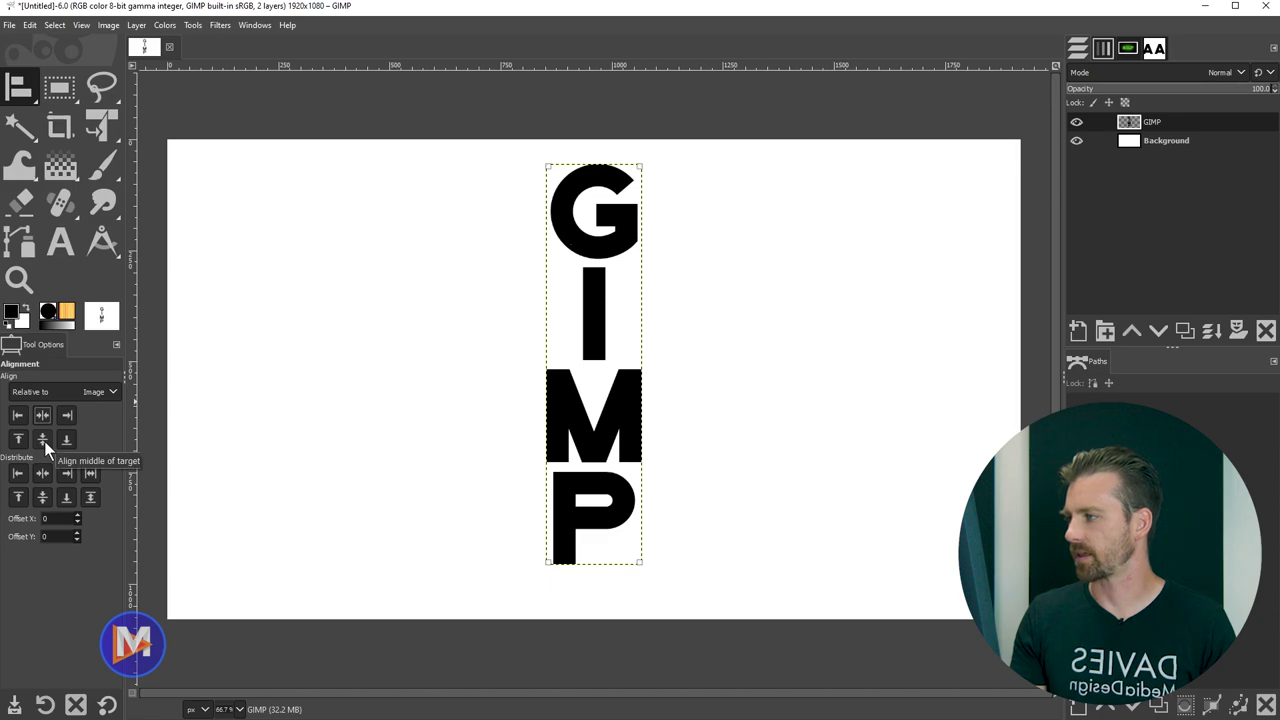
{"action": "left_click", "coordinate": [44, 441]}
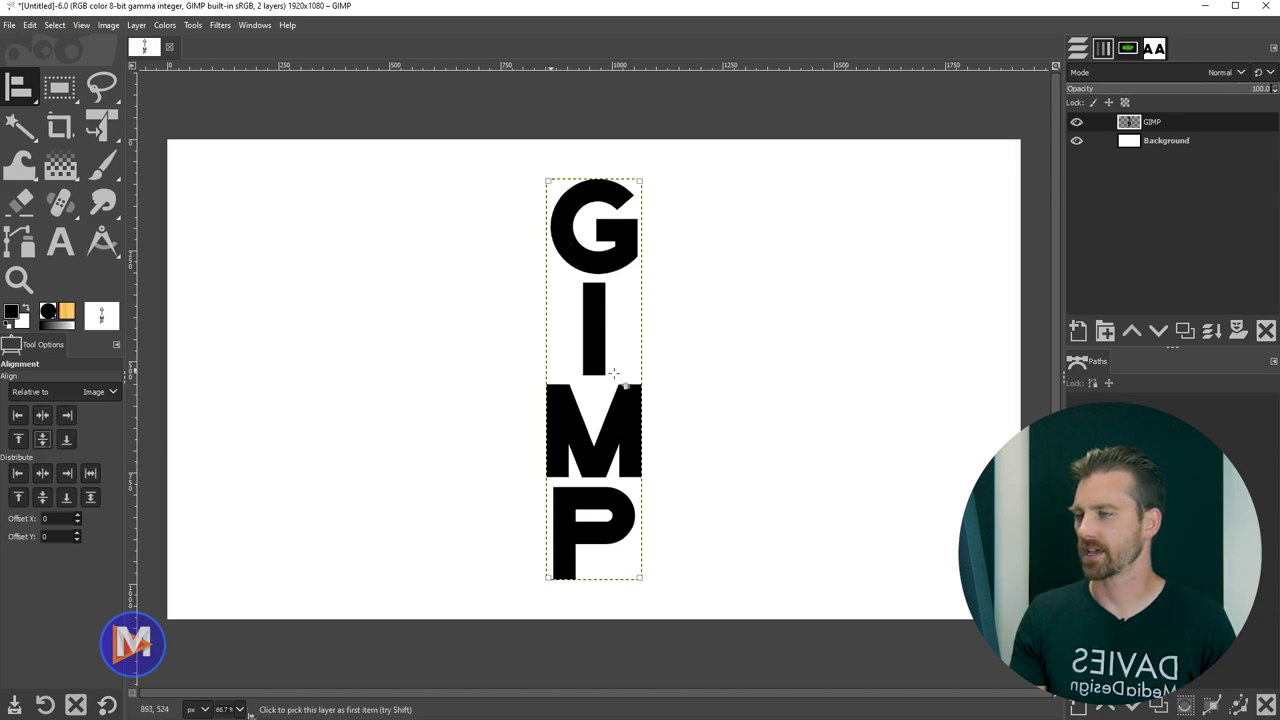